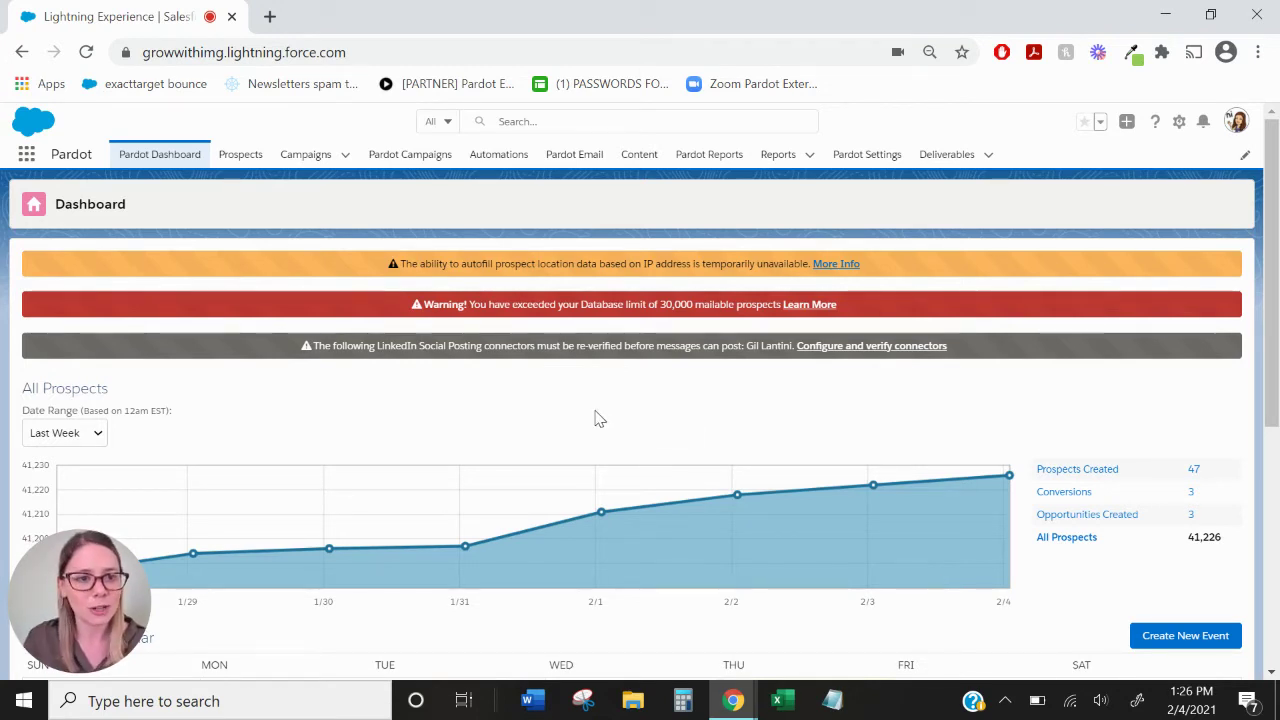
Open the Pardot Campaigns list to view its 23 active campaigns.
{"action": "left_click", "coordinate": [410, 155]}
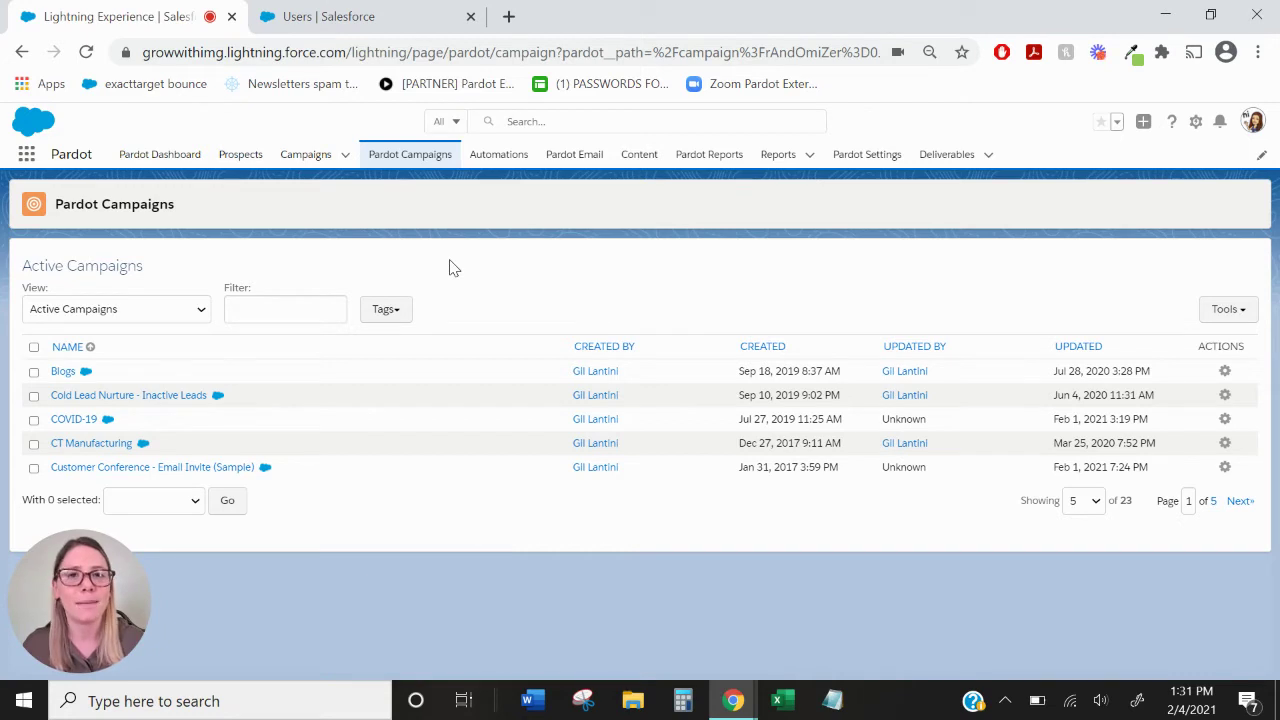
Create and save an active Salesforce campaign named 'Test' with a $500 actual cost.
{"action": "left_click", "coordinate": [310, 163]}
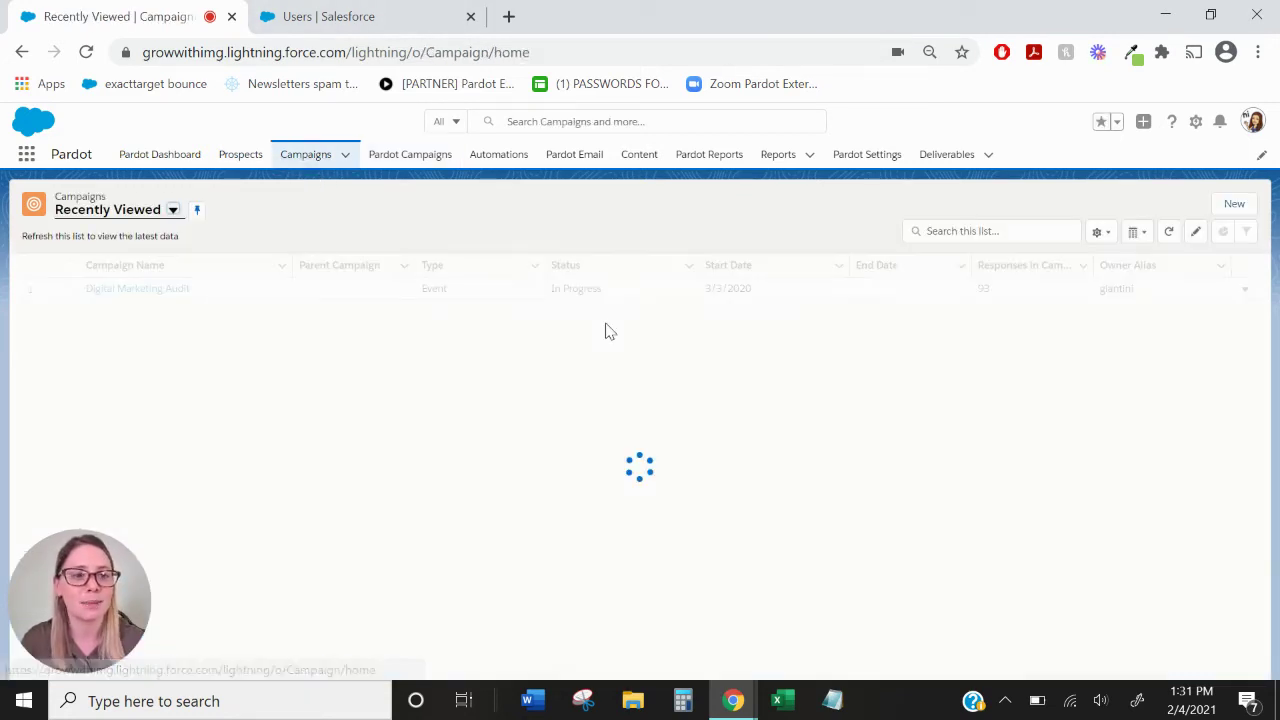
{"action": "left_click", "coordinate": [1236, 206]}
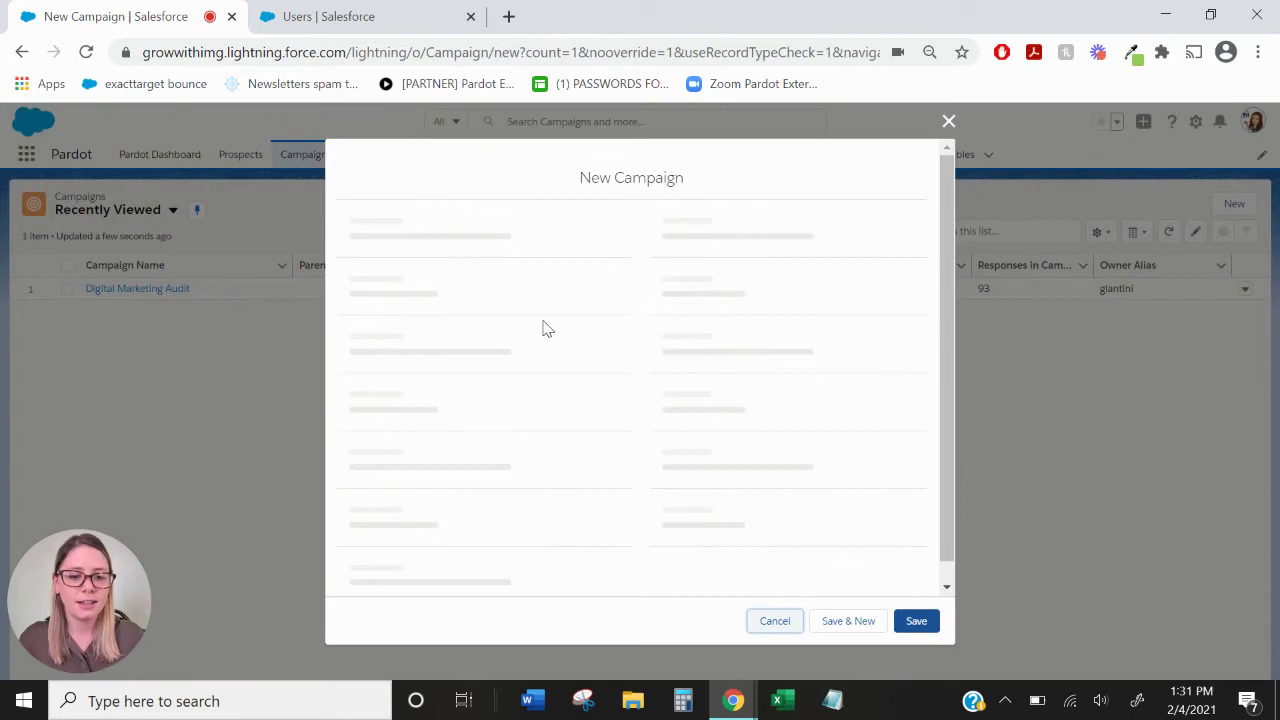
{"action": "type", "text": "Test"}
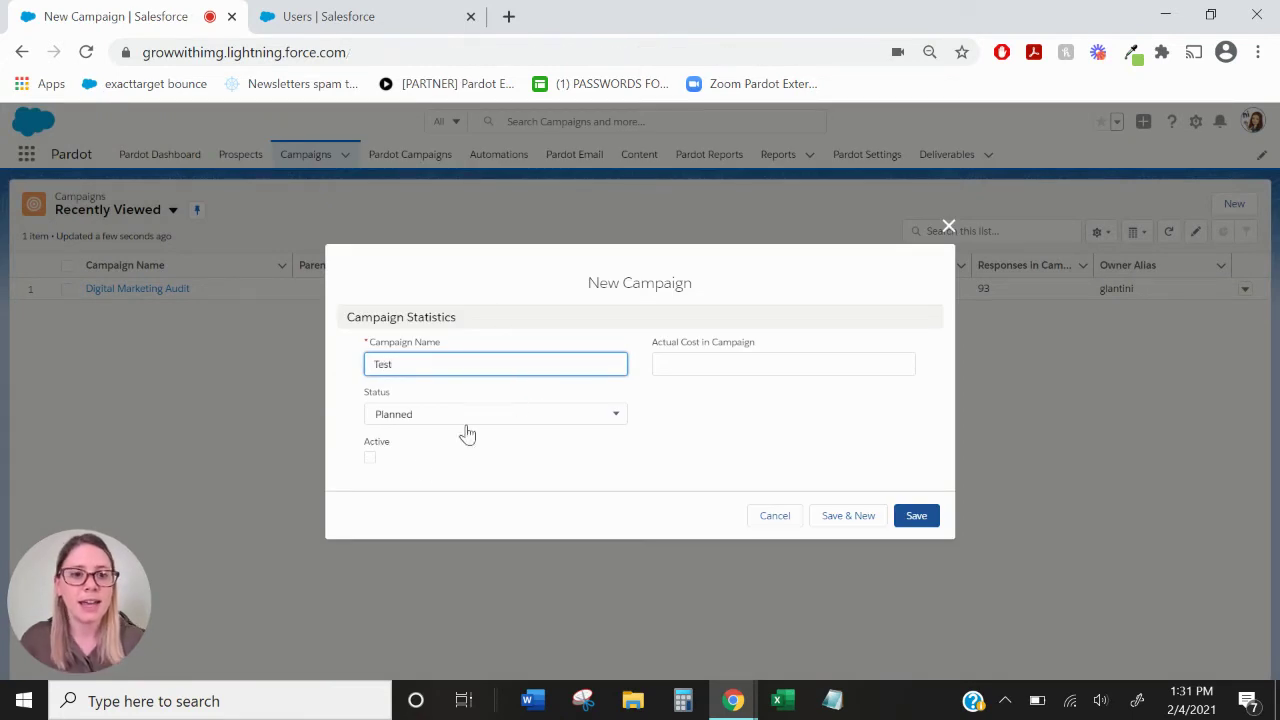
{"action": "left_click", "coordinate": [369, 462]}
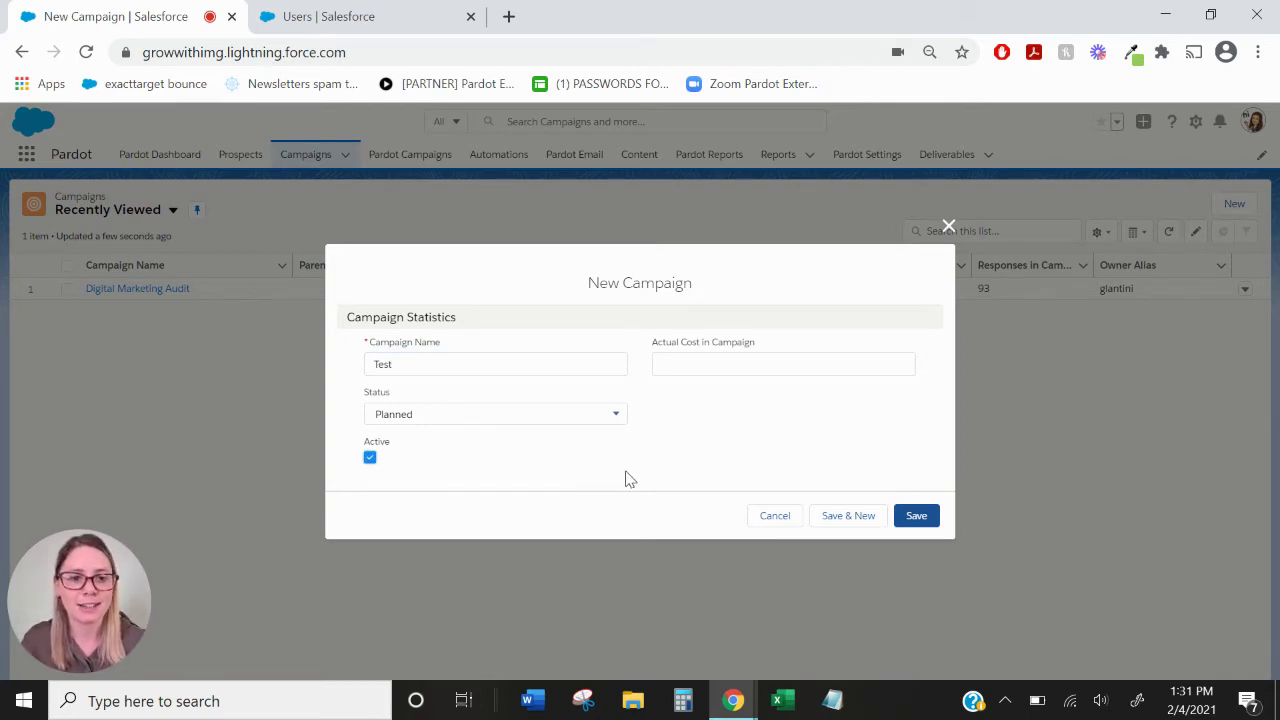
{"action": "left_click", "coordinate": [692, 368]}
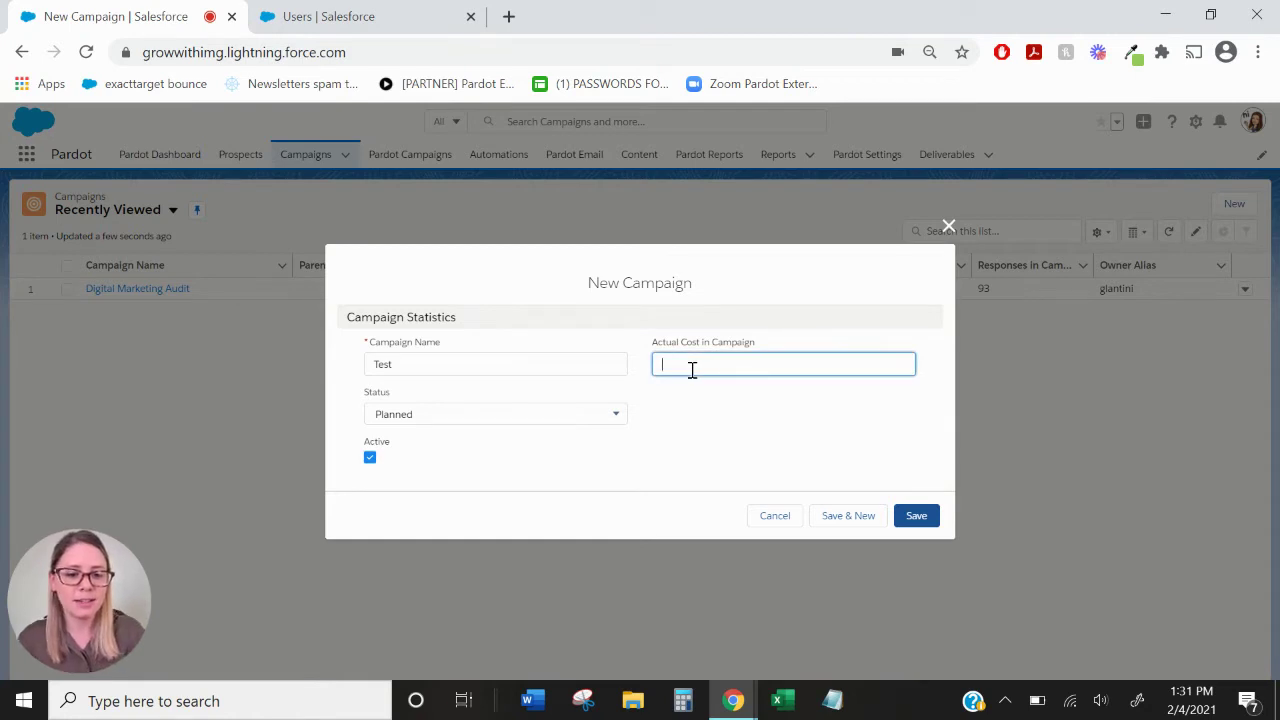
{"action": "type", "text": "500"}
{"action": "left_click", "coordinate": [795, 452]}
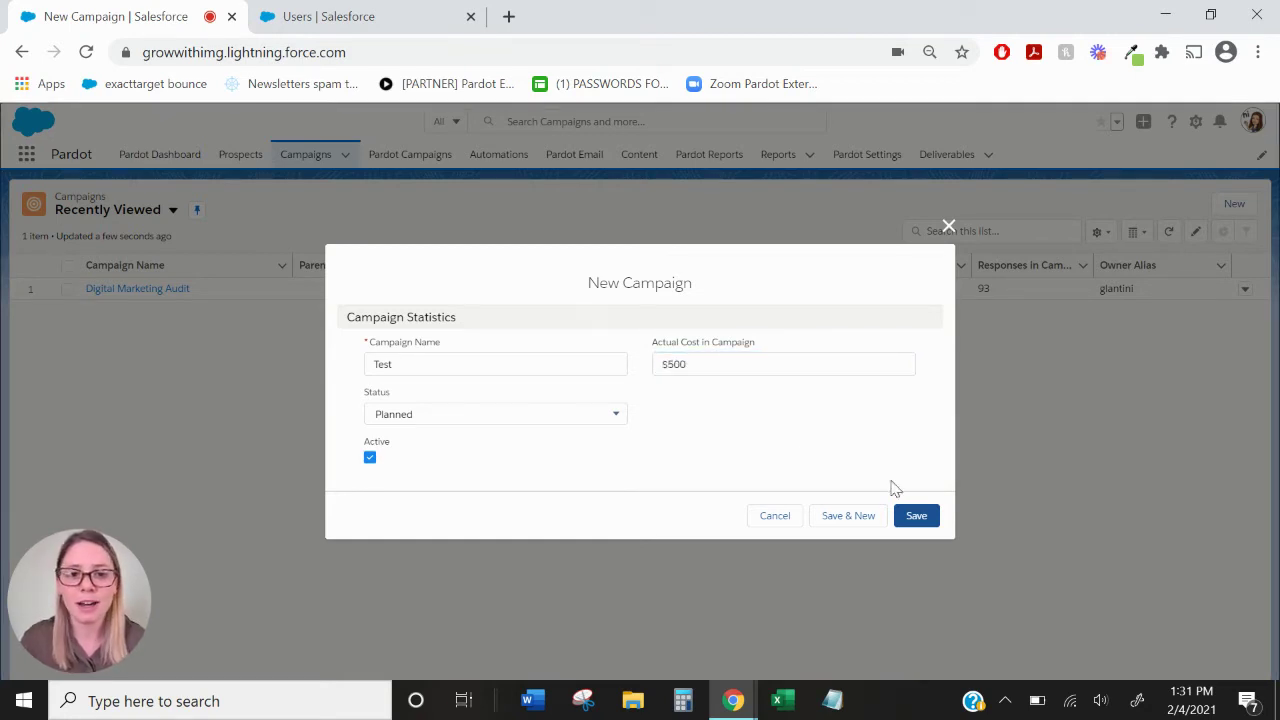
{"action": "left_click", "coordinate": [933, 524]}
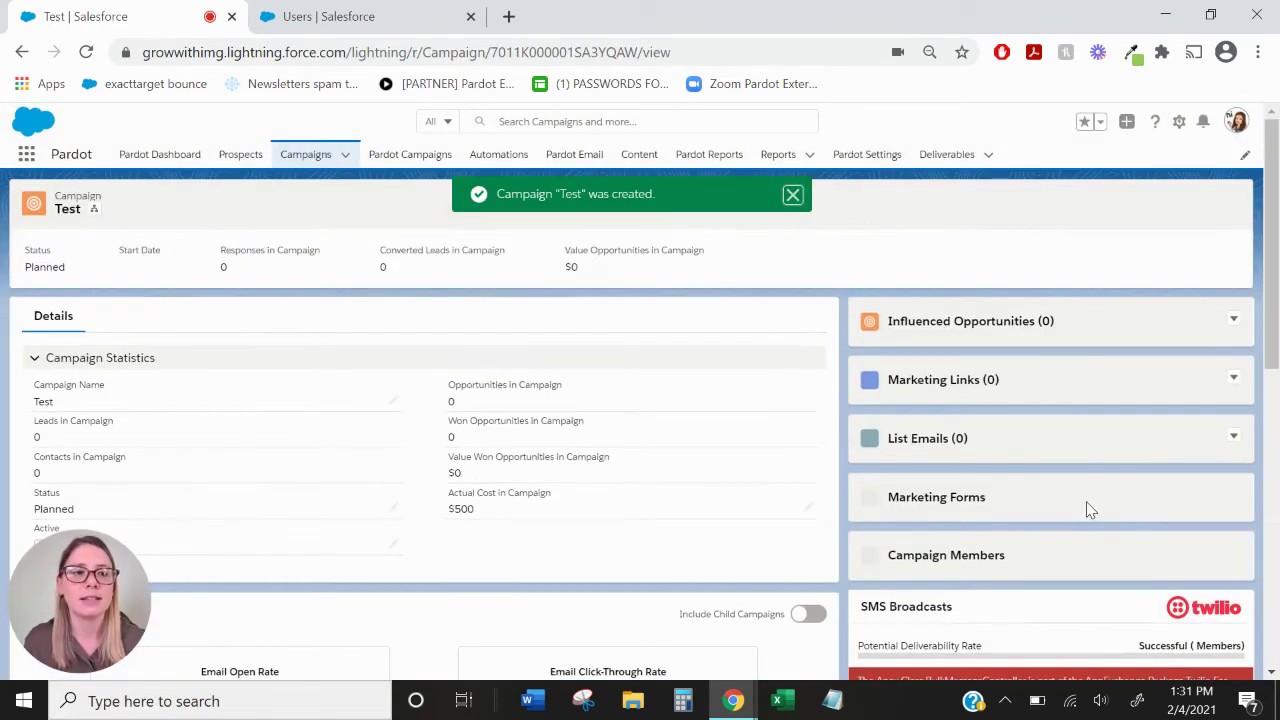
{"action": "left_click", "coordinate": [410, 156]}
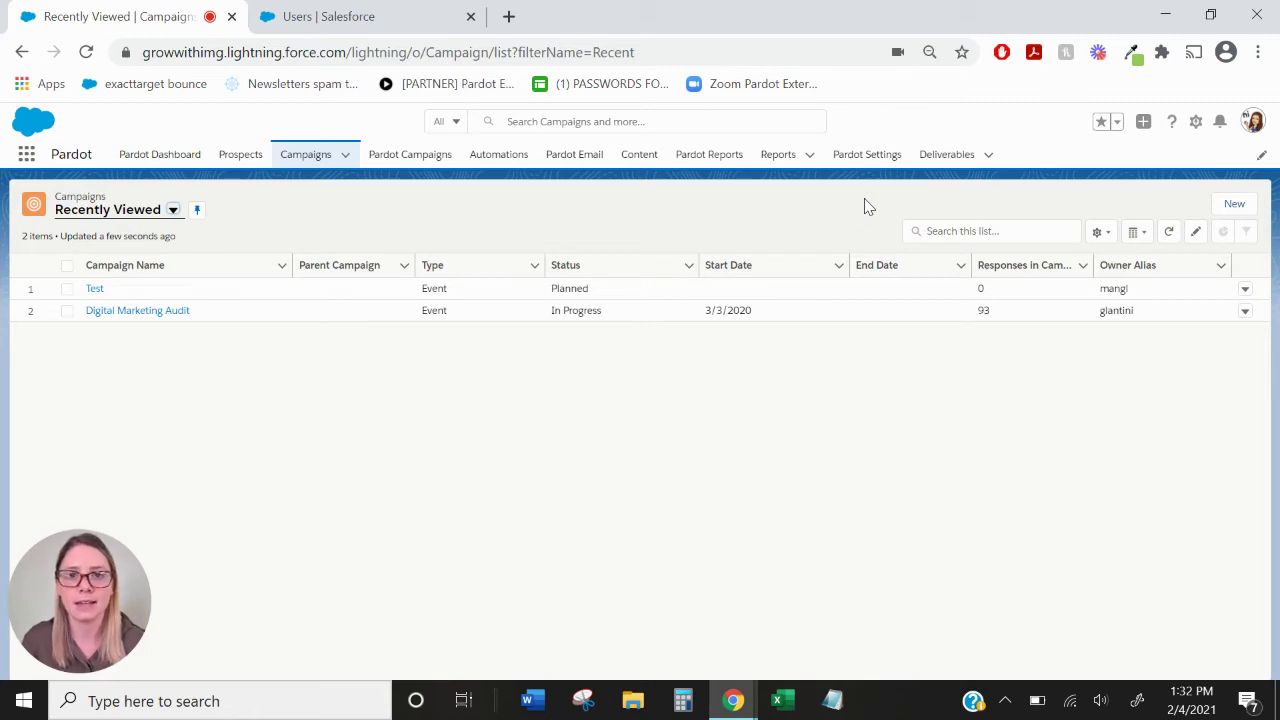
Check the Salesforce connector's Campaigns settings: connected campaigns and Salesforce campaign management enabled.
{"action": "left_click", "coordinate": [863, 160]}
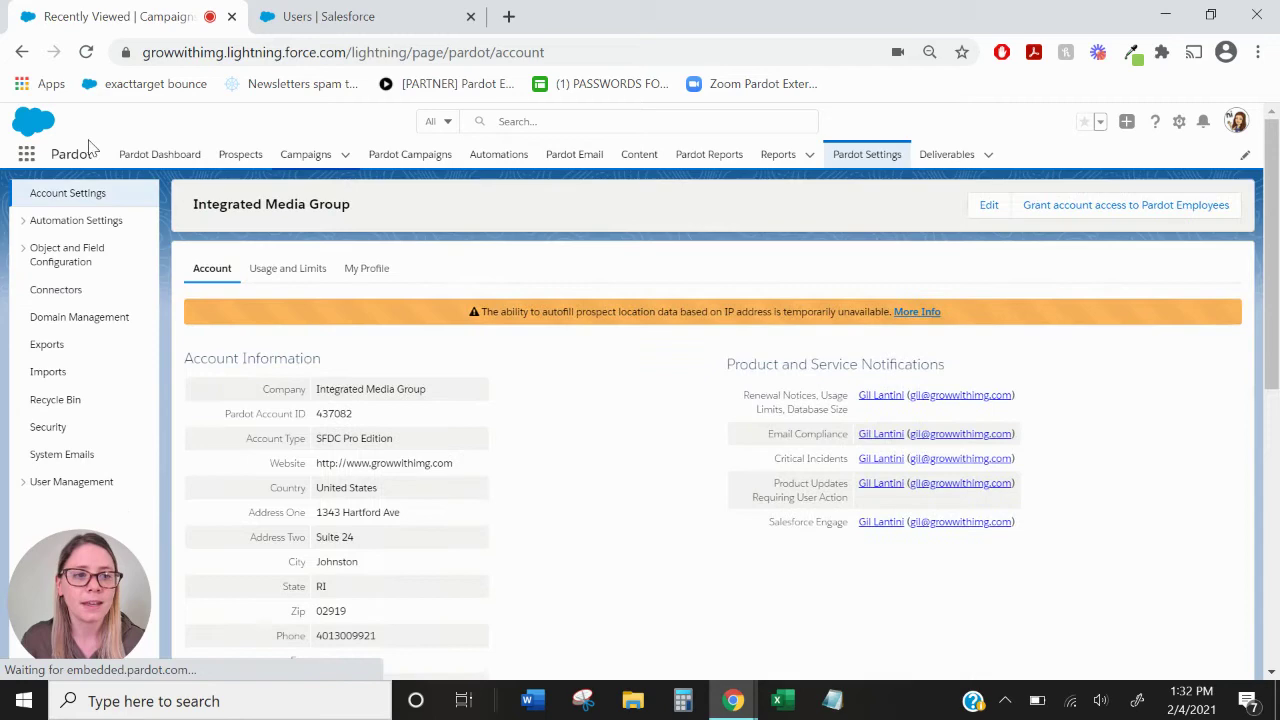
{"action": "left_click", "coordinate": [74, 294]}
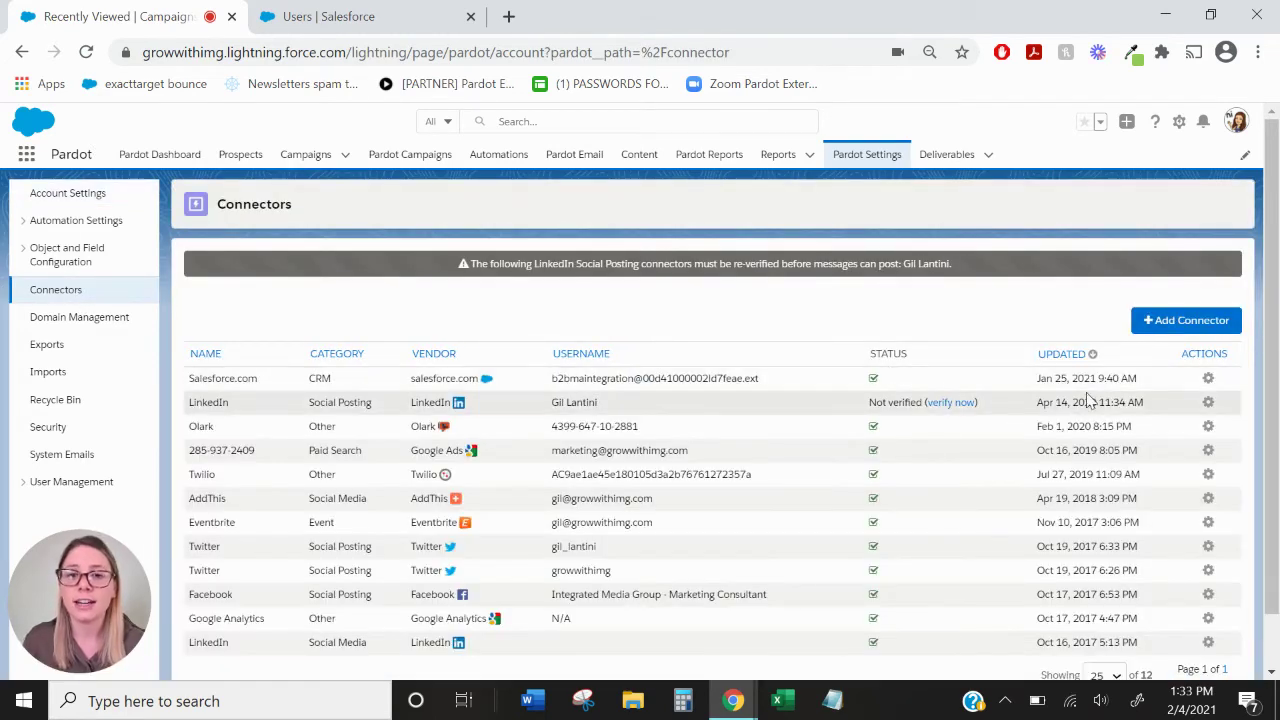
{"action": "left_click", "coordinate": [1207, 379]}
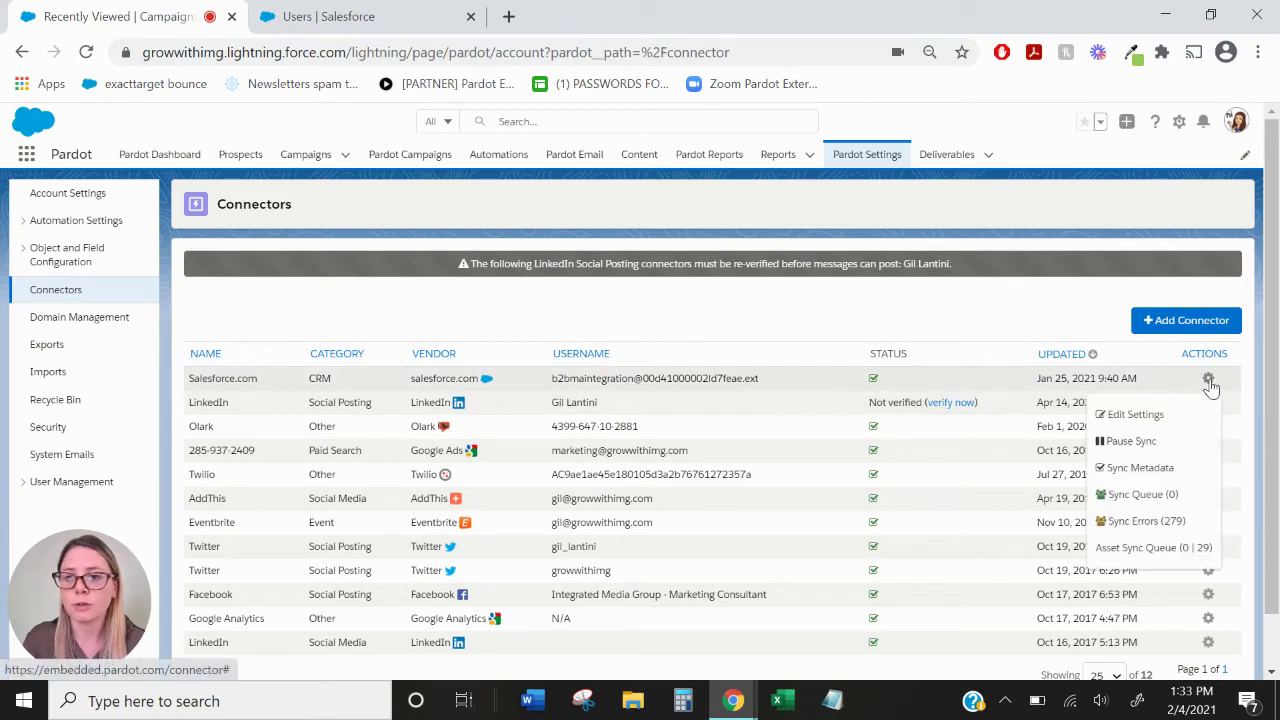
{"action": "left_click", "coordinate": [1198, 414]}
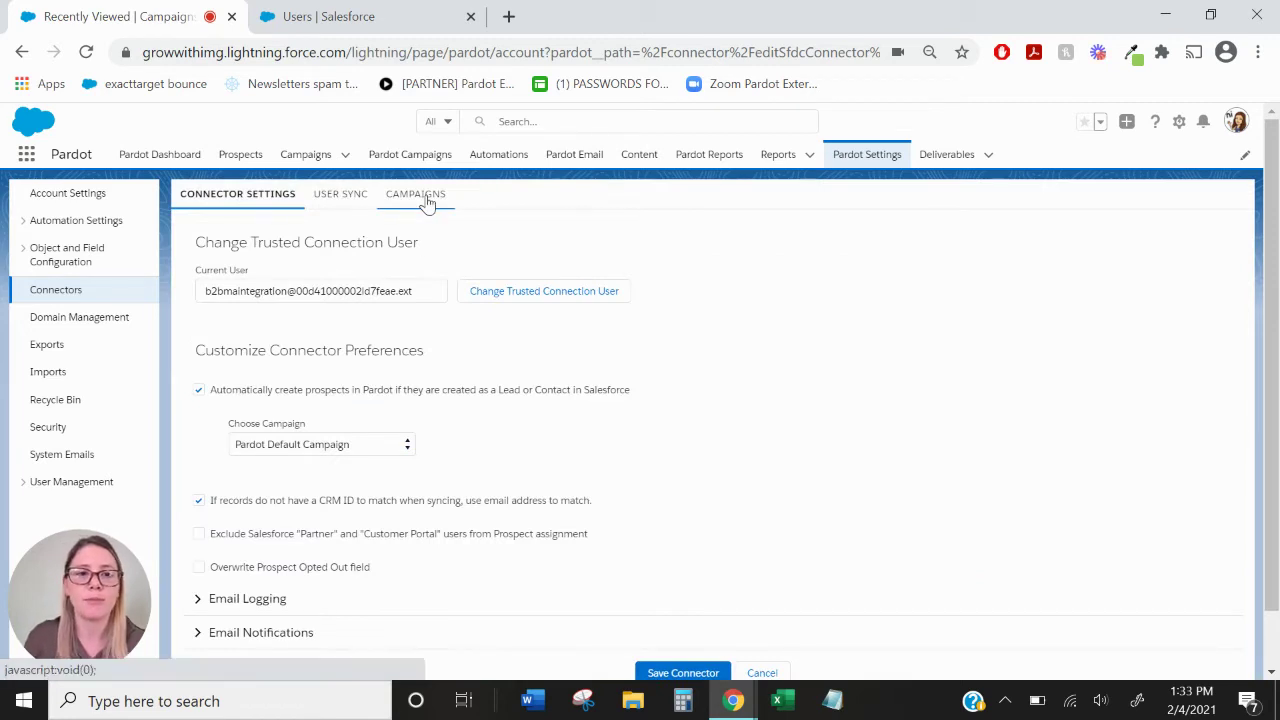
{"action": "left_click", "coordinate": [425, 195]}
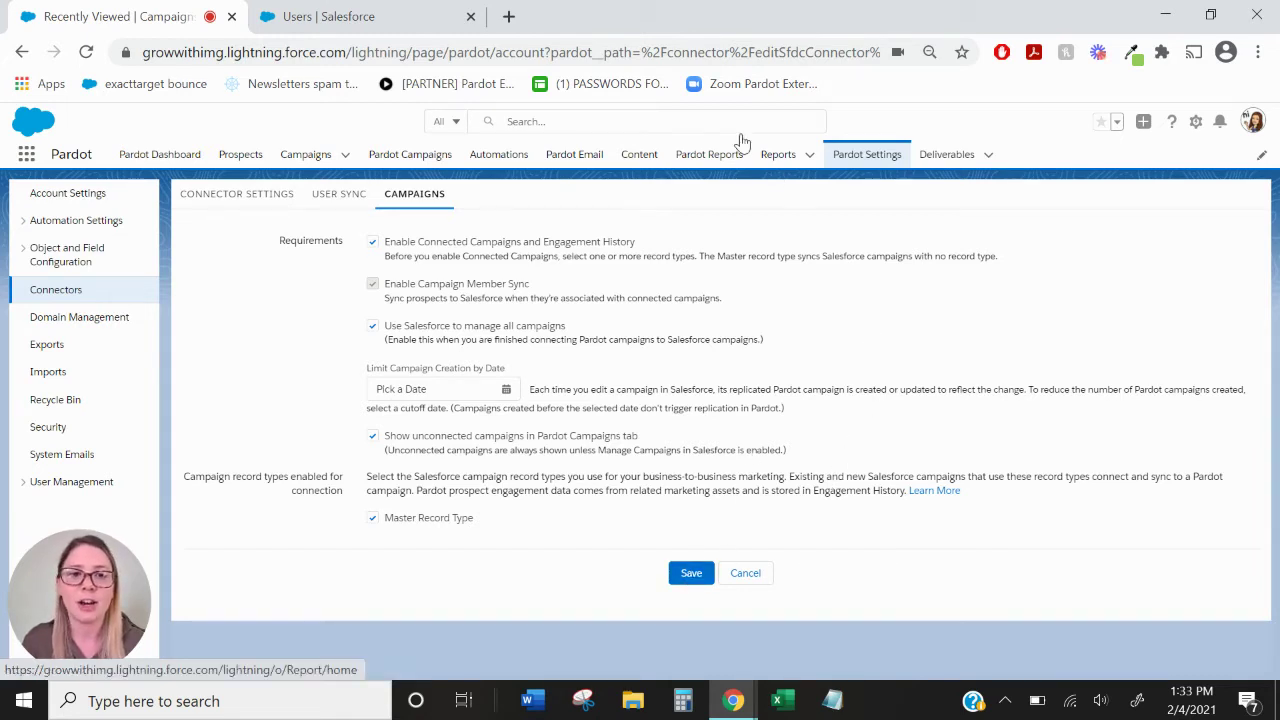
{"action": "left_click", "coordinate": [436, 152]}
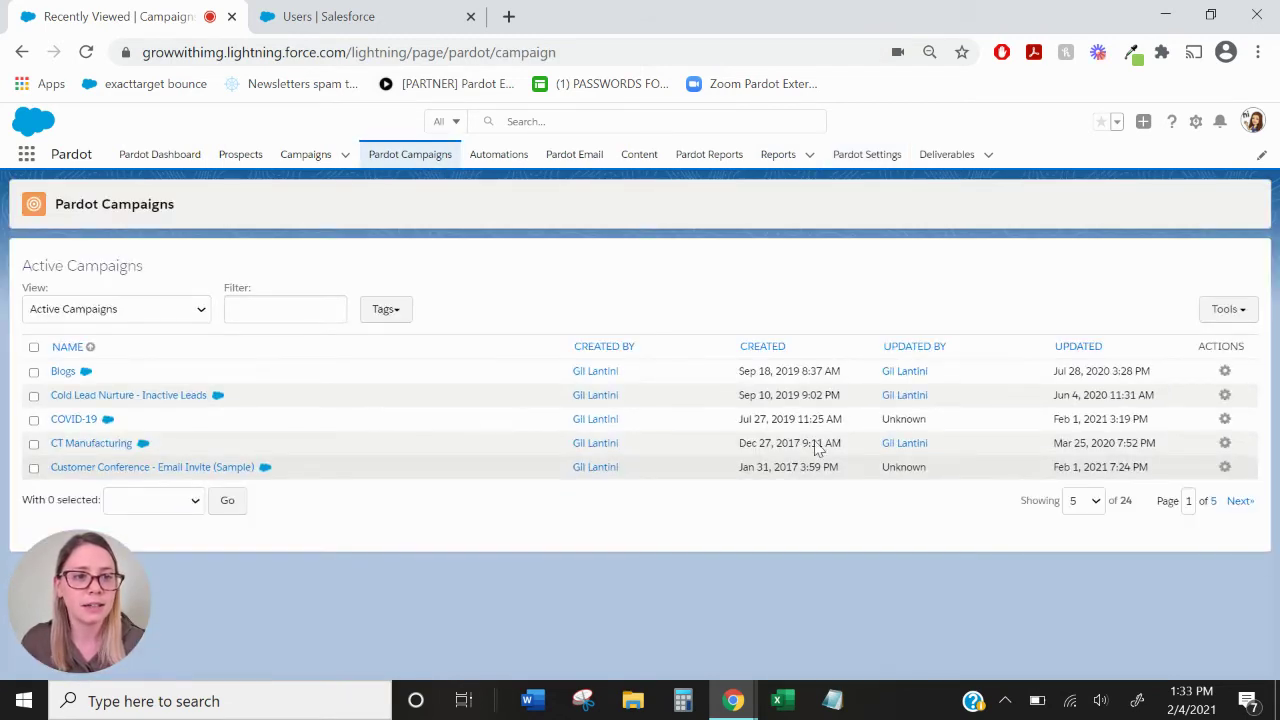
Sort Pardot campaigns by Updated, newest first, so Test appears at the top.
{"action": "left_click", "coordinate": [1068, 347]}
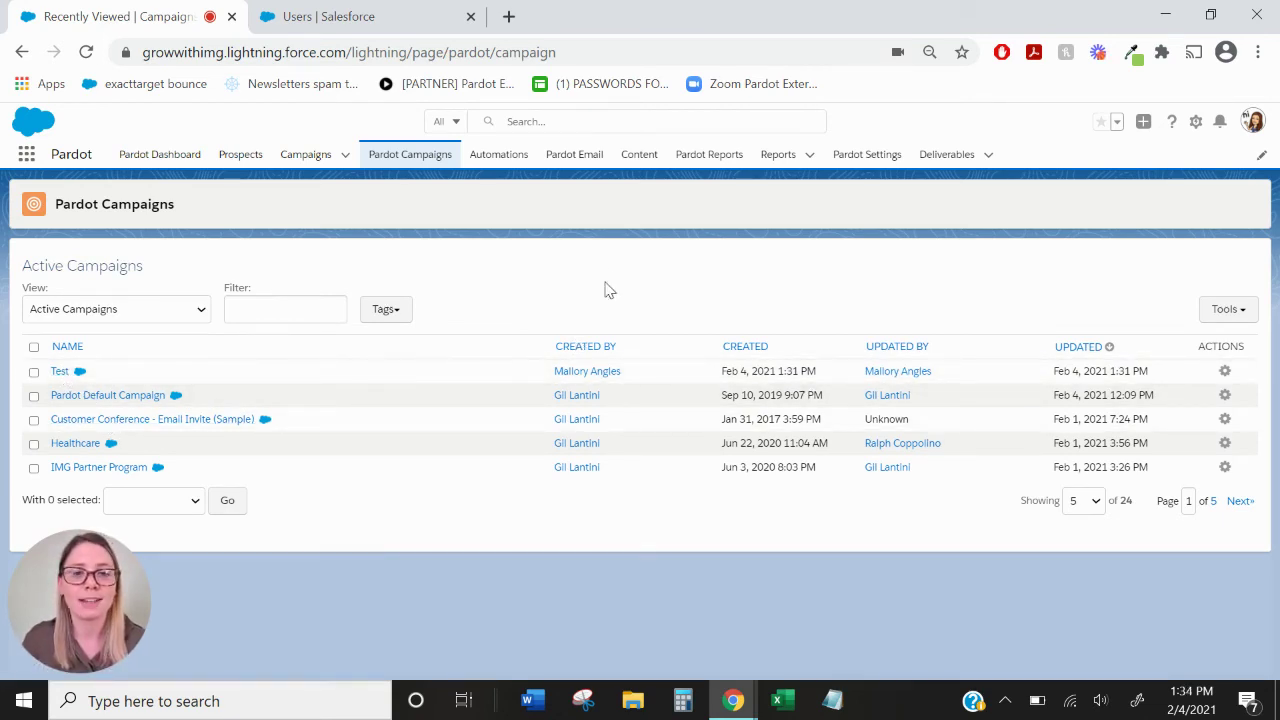
{"action": "left_click", "coordinate": [562, 156]}
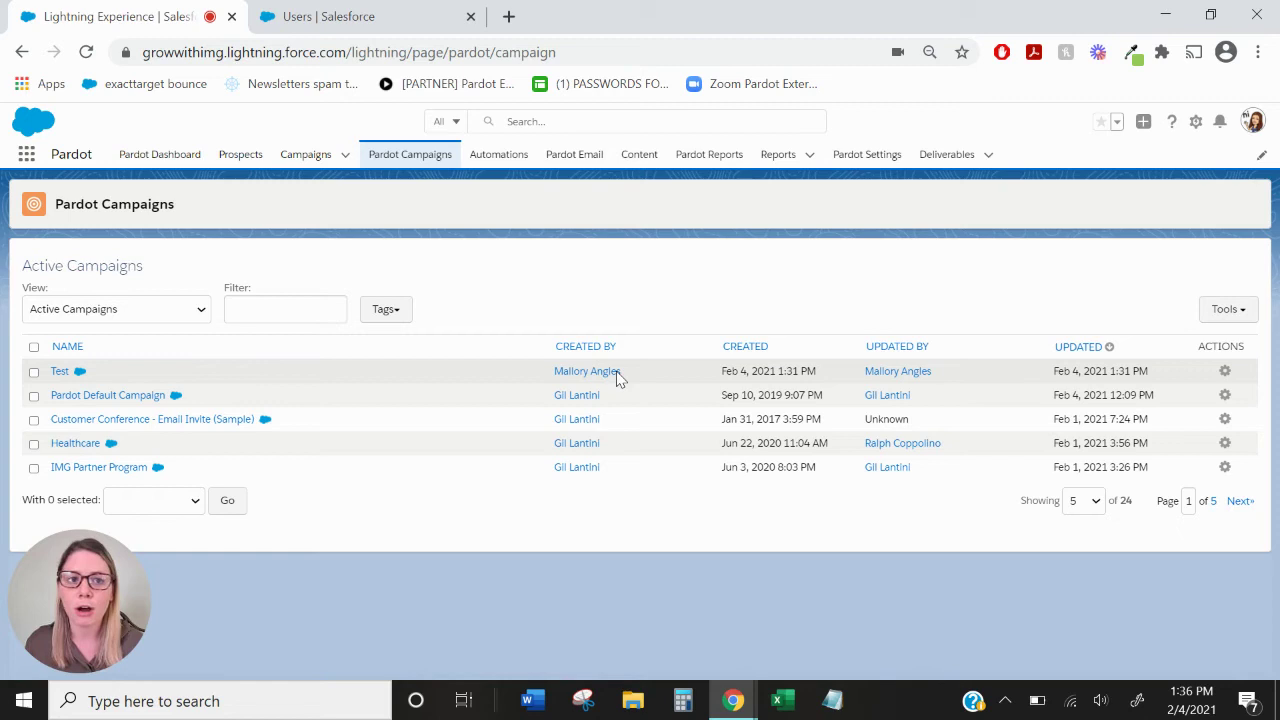
Add a segmentation rule named 'Test 3' and continue to its rule-building page.
{"action": "left_click", "coordinate": [240, 155]}
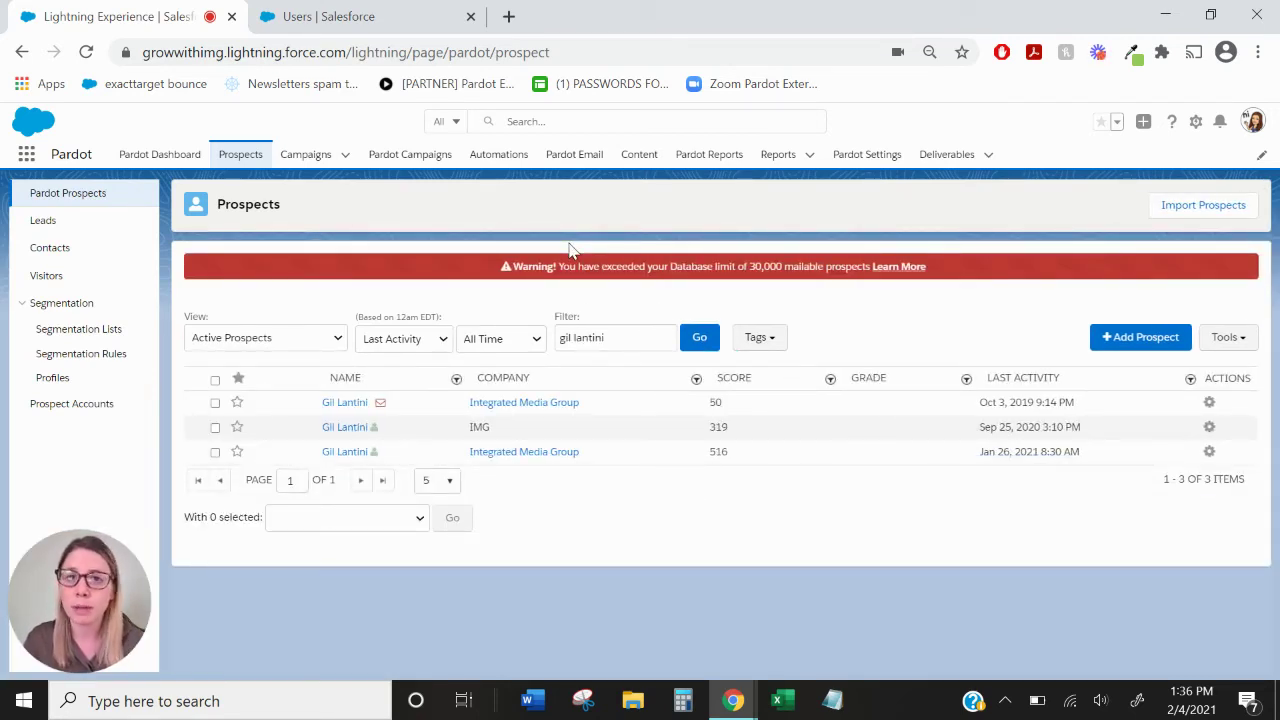
{"action": "left_click", "coordinate": [110, 365]}
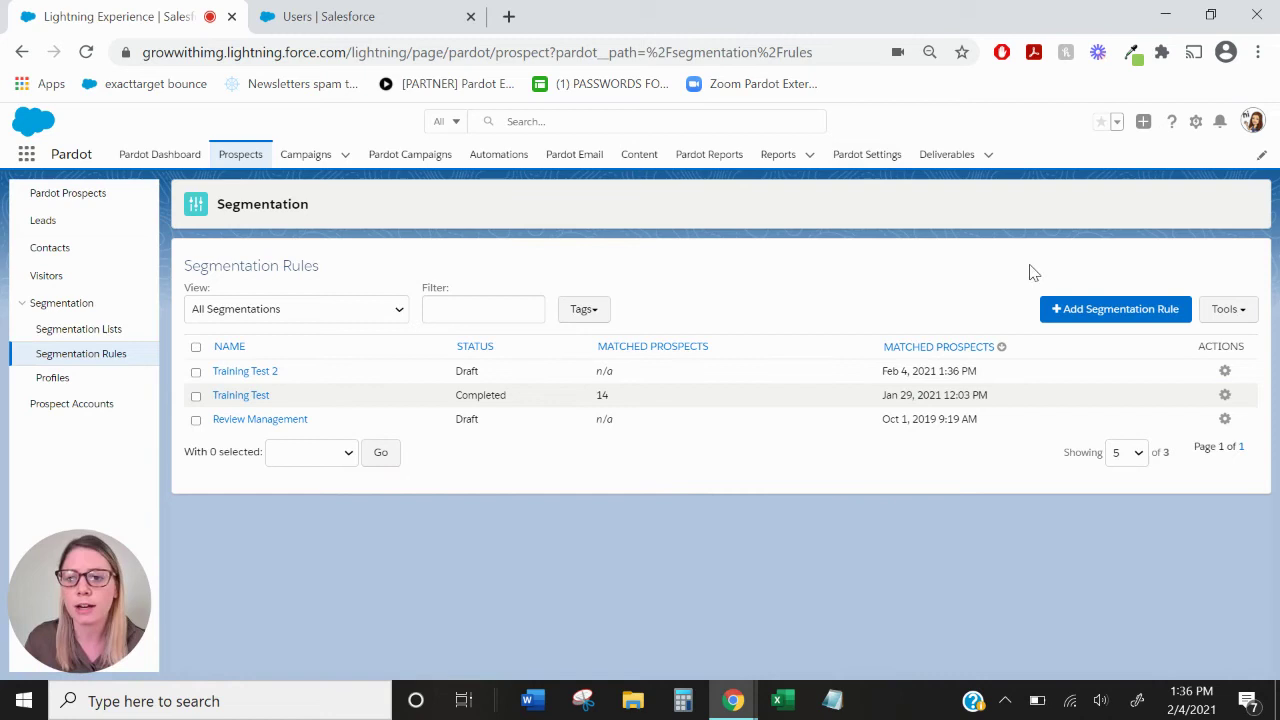
{"action": "left_click", "coordinate": [1112, 314]}
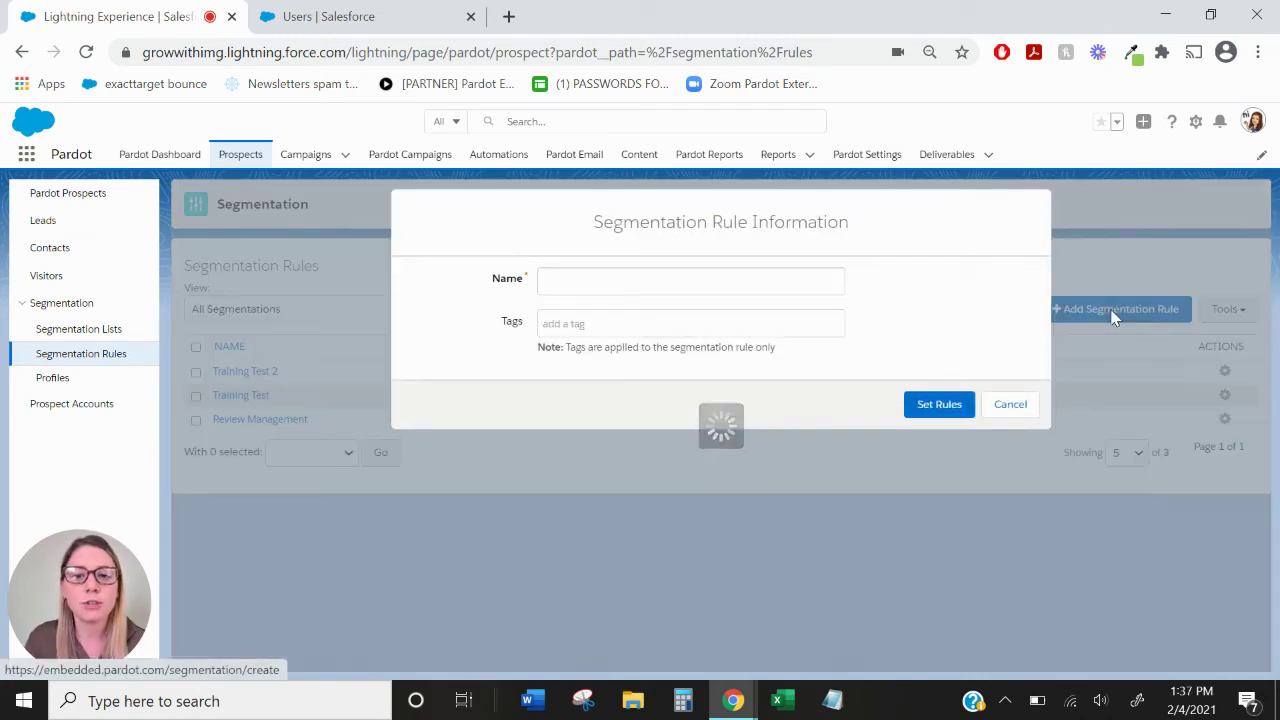
{"action": "left_click", "coordinate": [777, 278]}
{"action": "type", "text": "Test 3"}
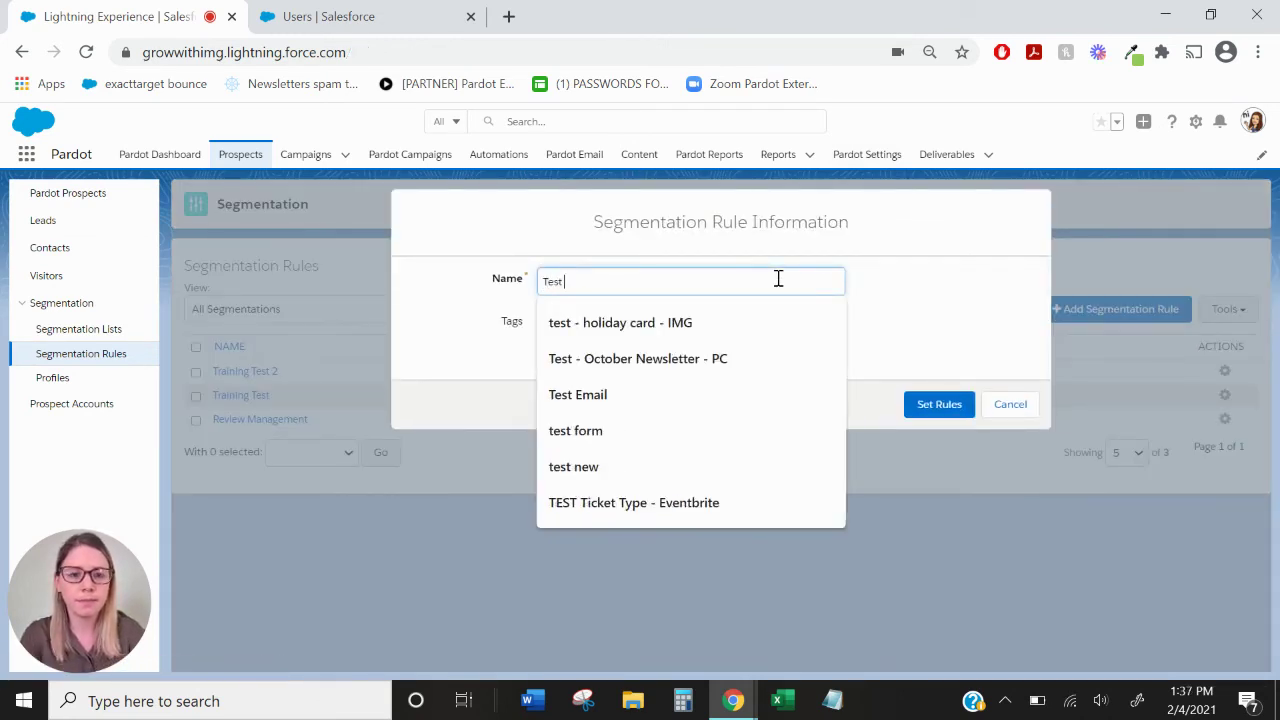
{"action": "left_click", "coordinate": [940, 405]}
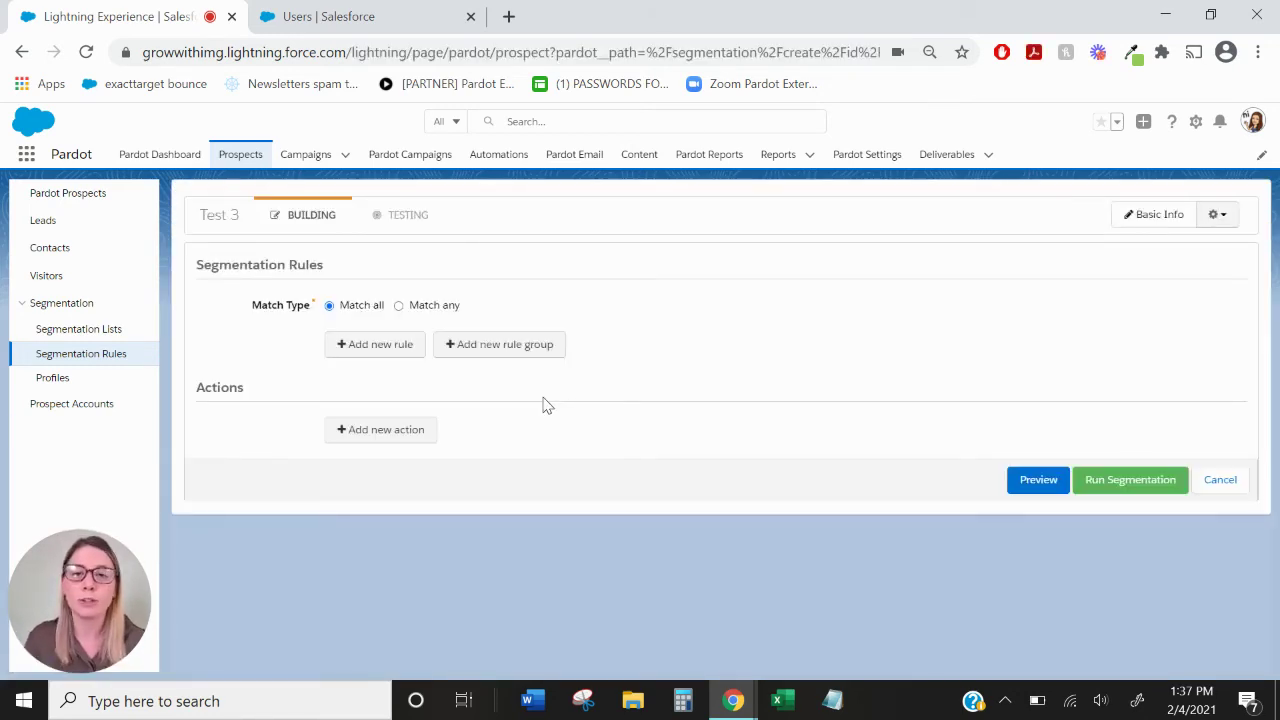
Add a rule matching prospects whose Prospect tag contains 'test'.
{"action": "left_click", "coordinate": [398, 352]}
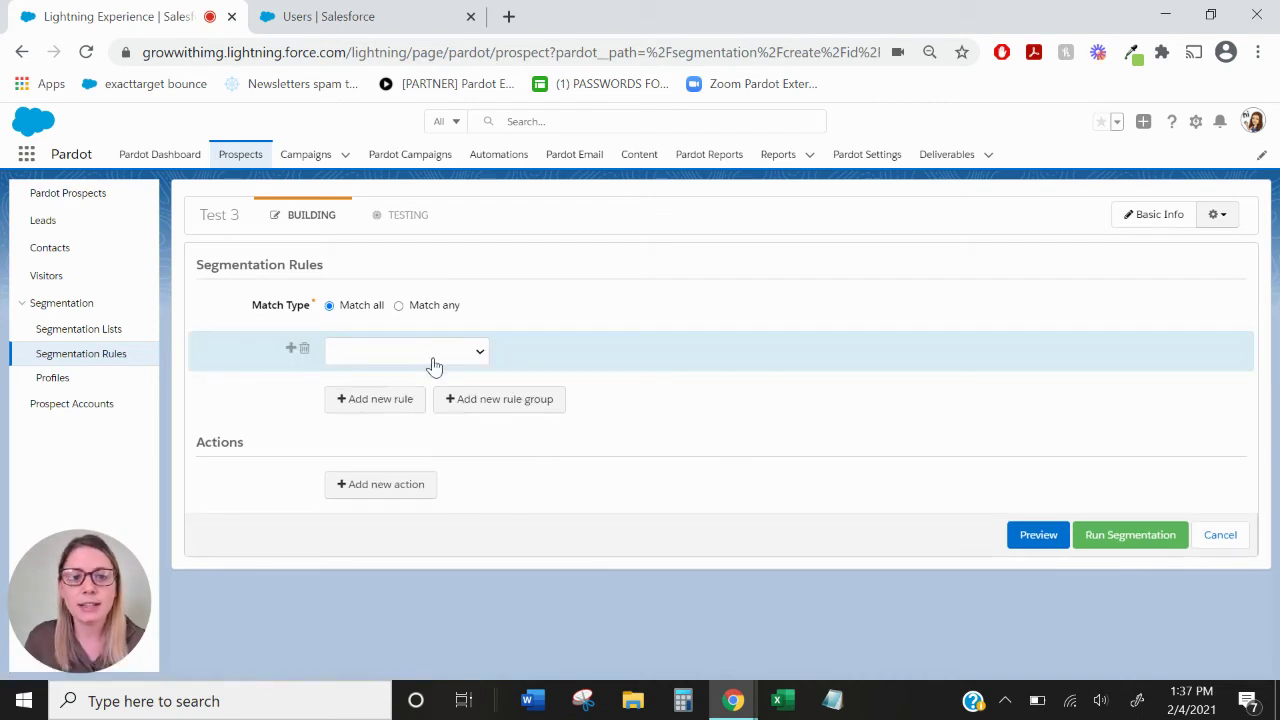
{"action": "left_click", "coordinate": [432, 360]}
{"action": "scroll", "coordinate": [459, 273], "scroll_direction": "down", "scroll_amount": 5}
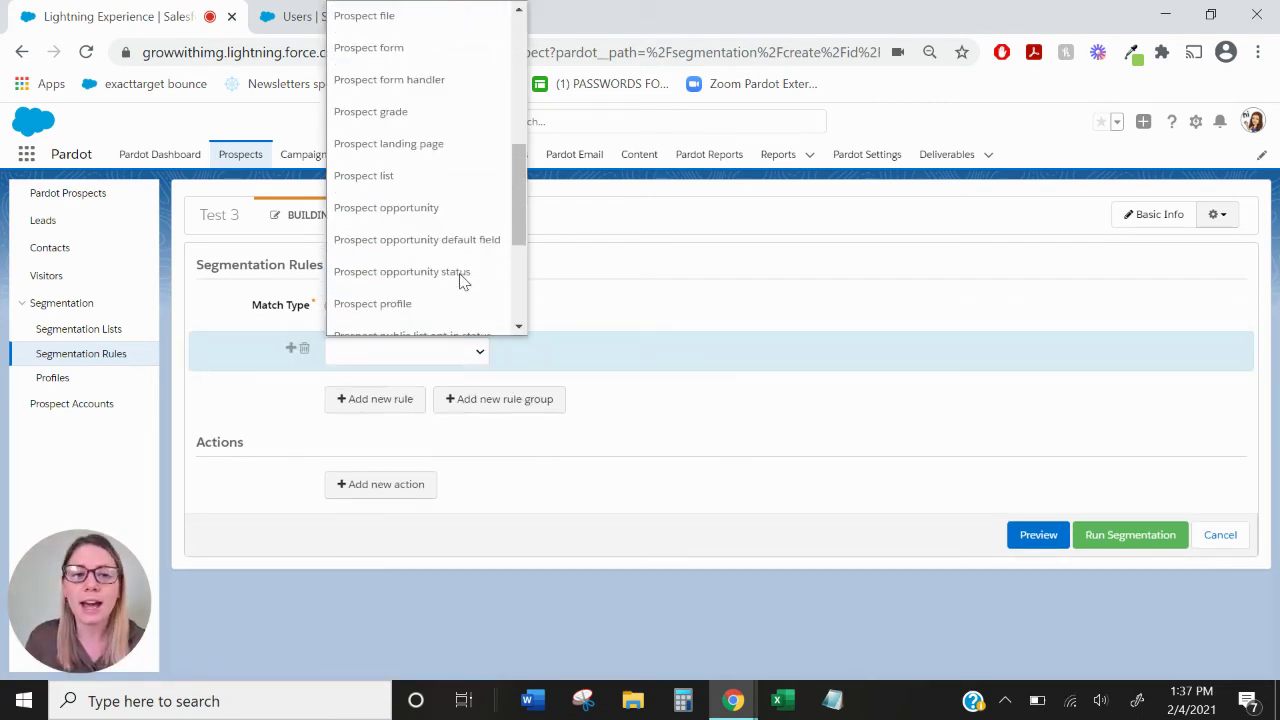
{"action": "scroll", "coordinate": [463, 282], "scroll_direction": "down", "scroll_amount": 2}
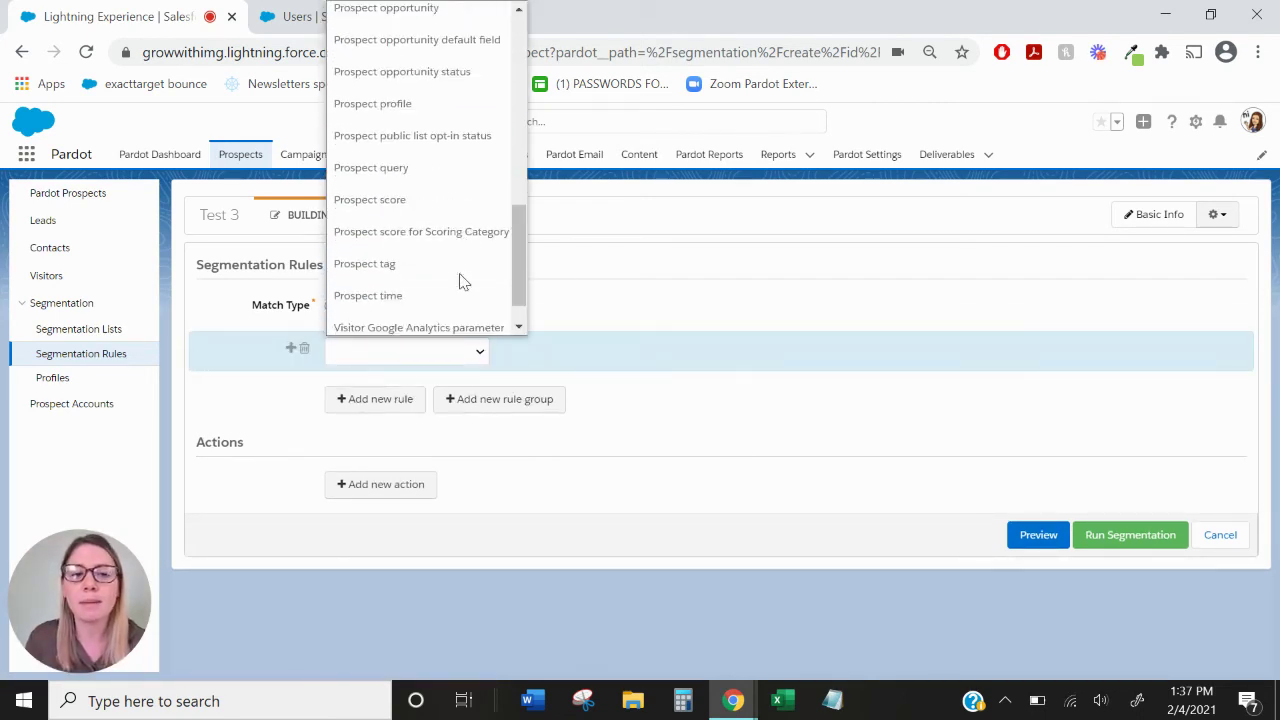
{"action": "left_click", "coordinate": [408, 268]}
{"action": "left_click", "coordinate": [646, 355]}
{"action": "left_click", "coordinate": [648, 356]}
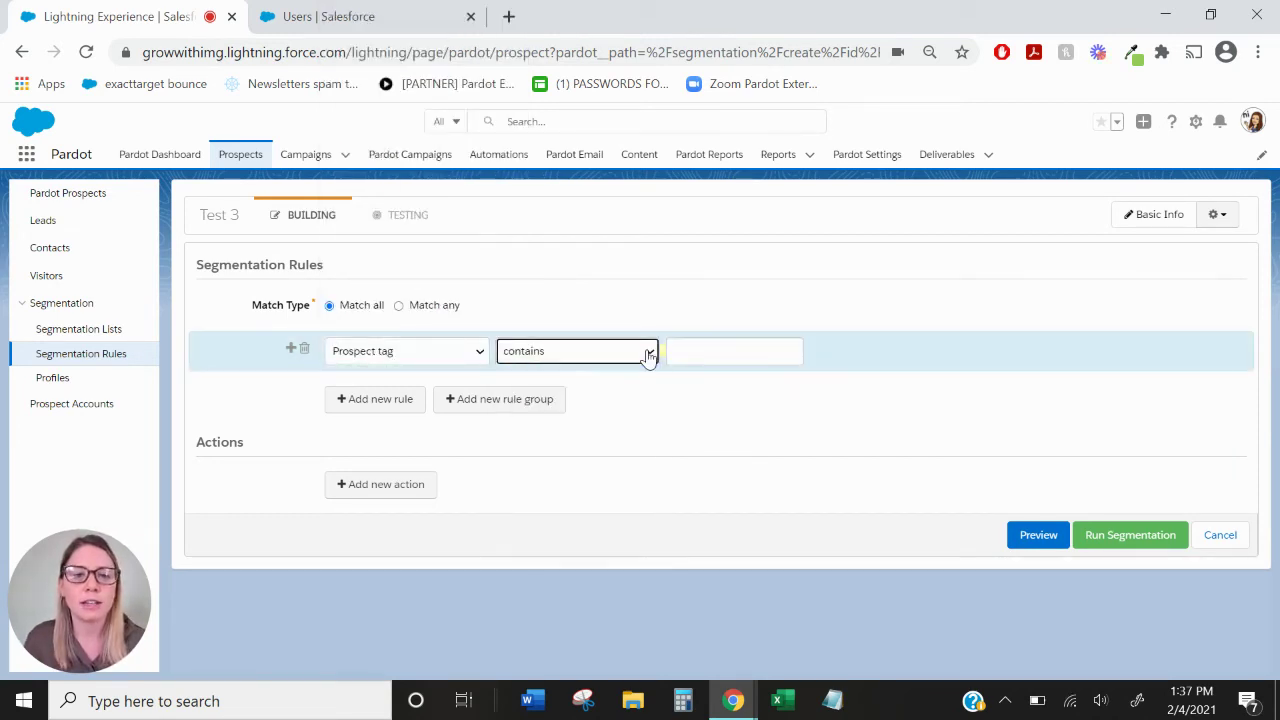
{"action": "left_click", "coordinate": [720, 357]}
{"action": "type", "text": "test"}
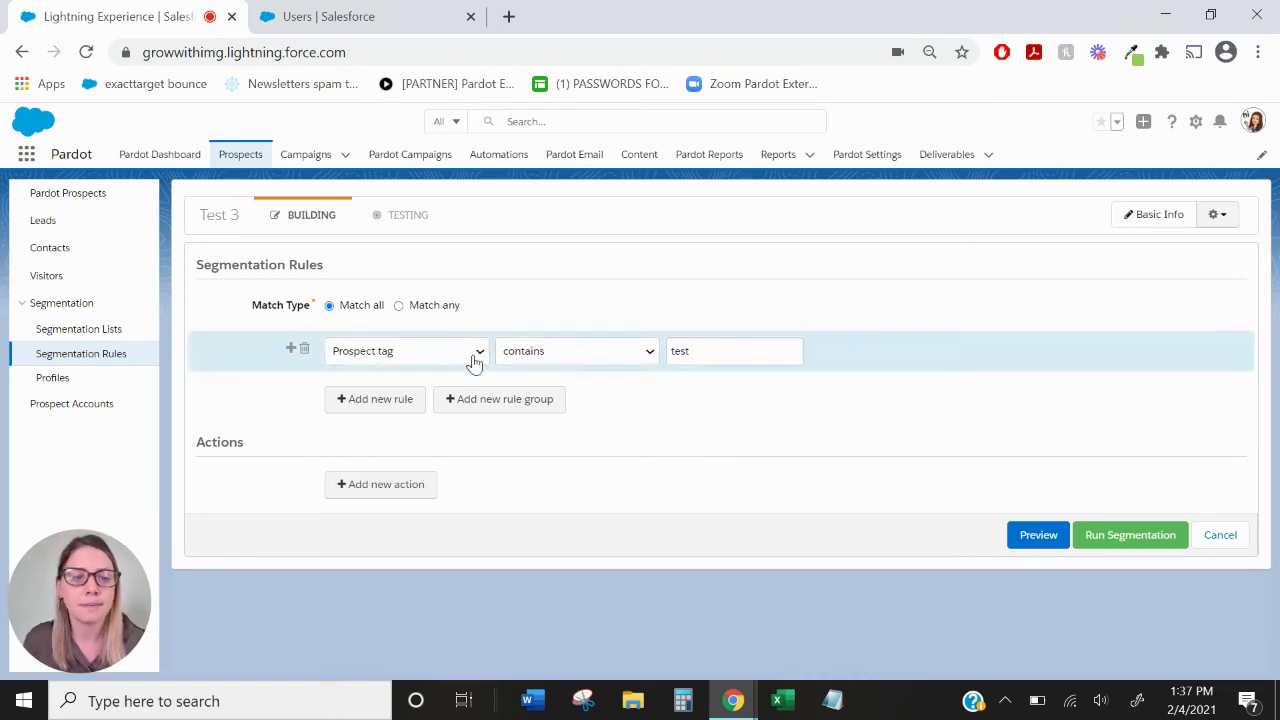
Add an action adding matched prospects to CRM campaign Test with status Responded.
{"action": "left_click", "coordinate": [380, 484]}
{"action": "left_click", "coordinate": [408, 492]}
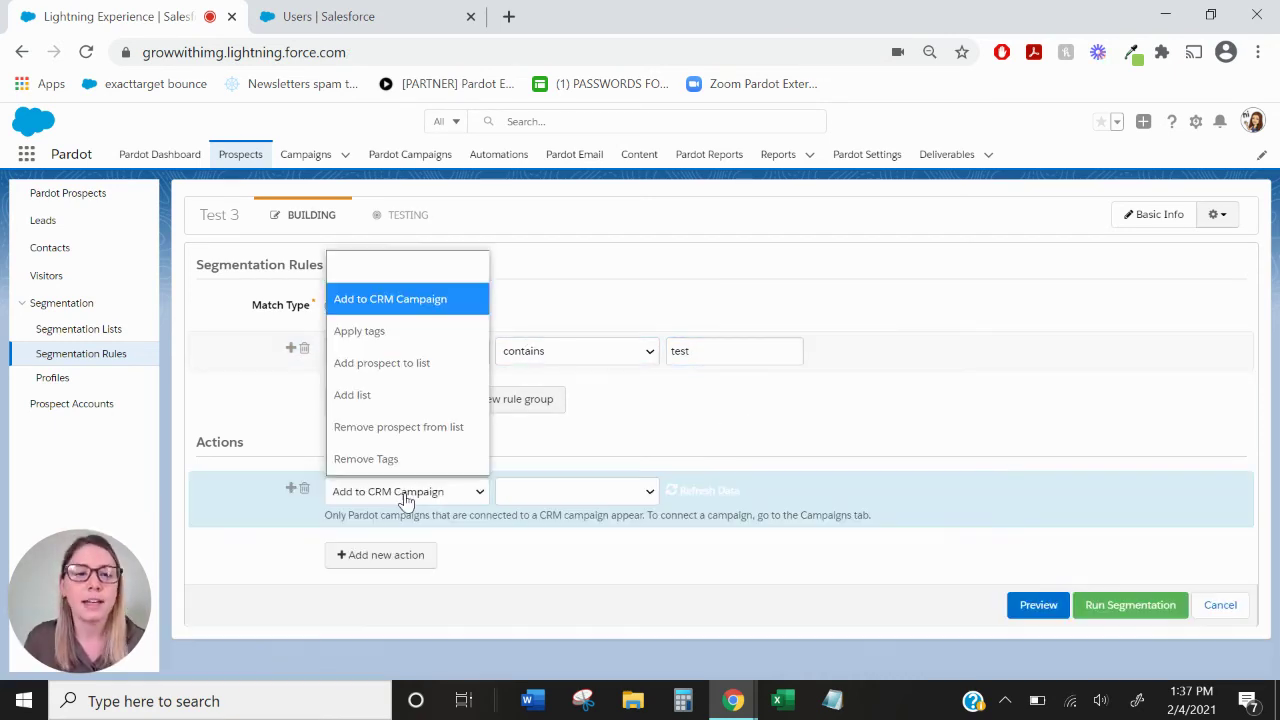
{"action": "left_click", "coordinate": [418, 302]}
{"action": "left_click", "coordinate": [586, 489]}
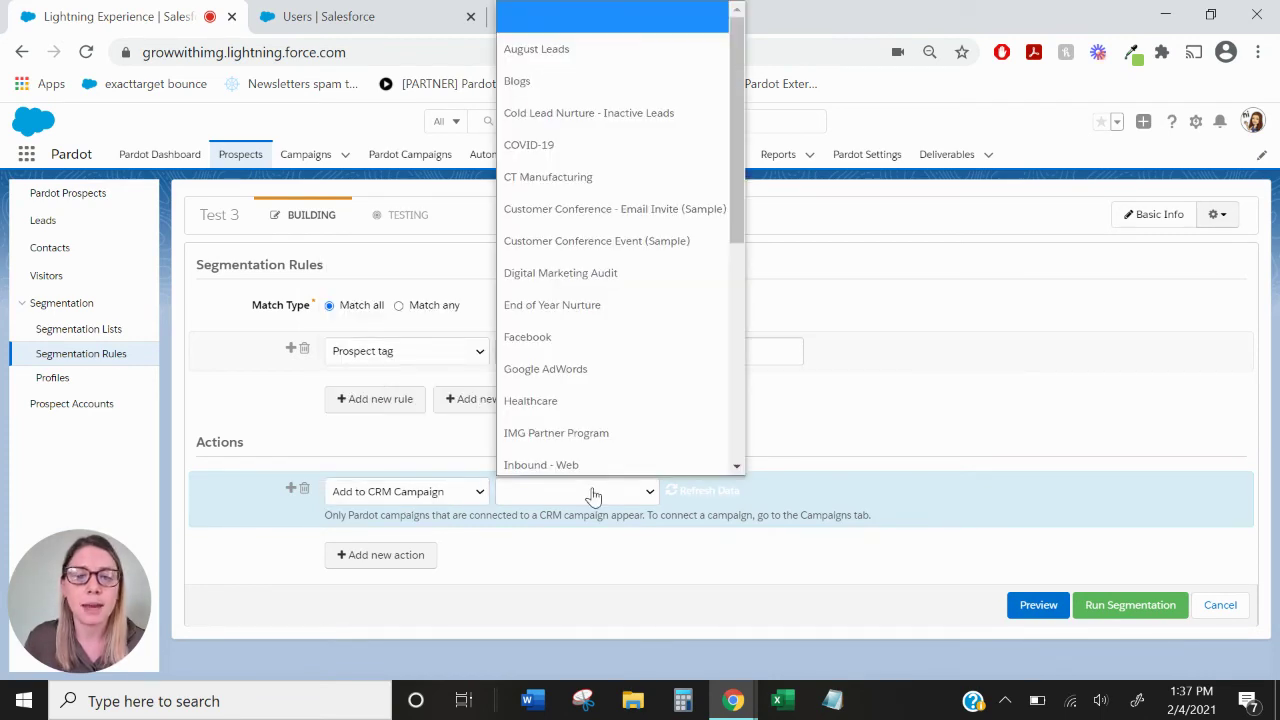
{"action": "scroll", "coordinate": [563, 170], "scroll_direction": "down", "scroll_amount": 5}
{"action": "left_click", "coordinate": [590, 303]}
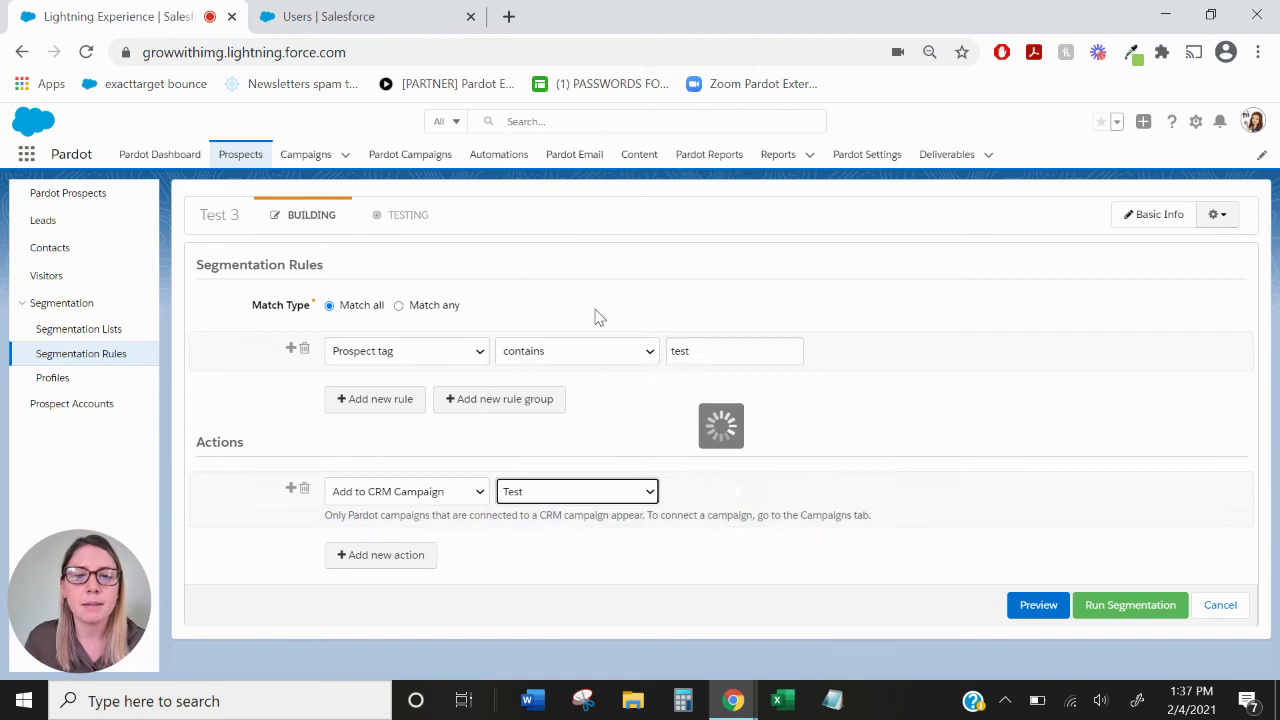
{"action": "left_click", "coordinate": [776, 498]}
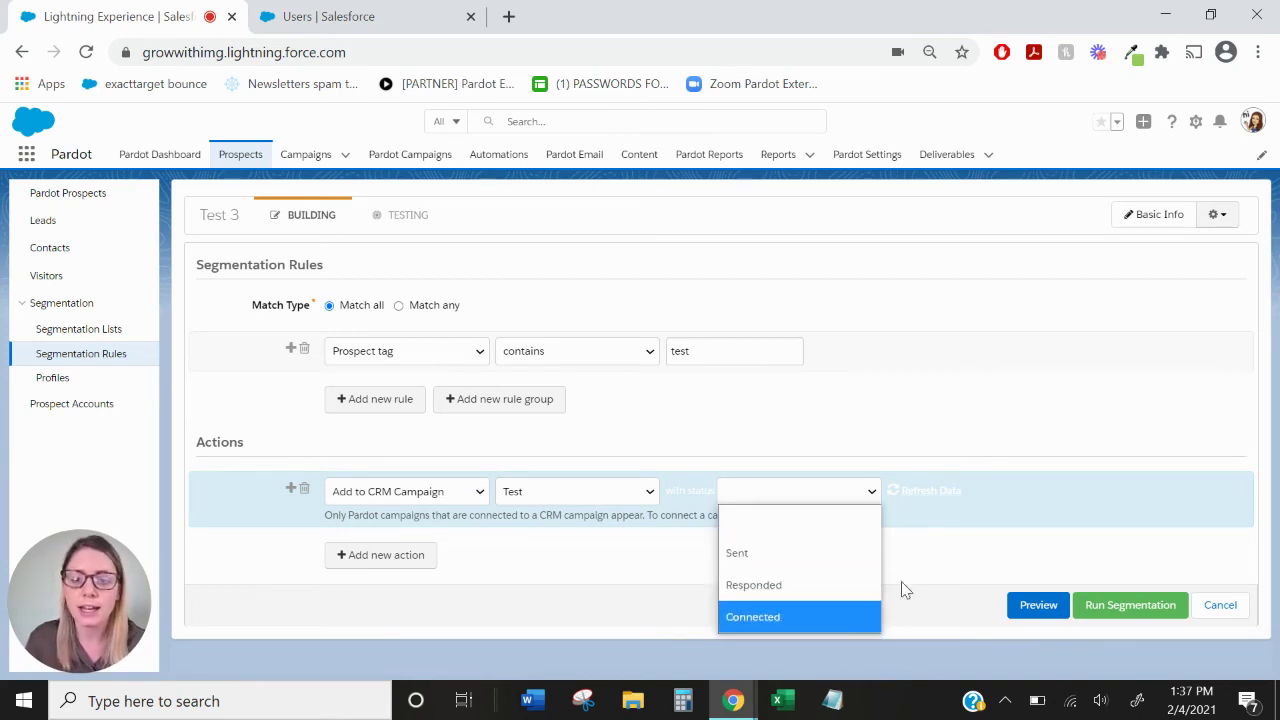
{"action": "left_click", "coordinate": [927, 502]}
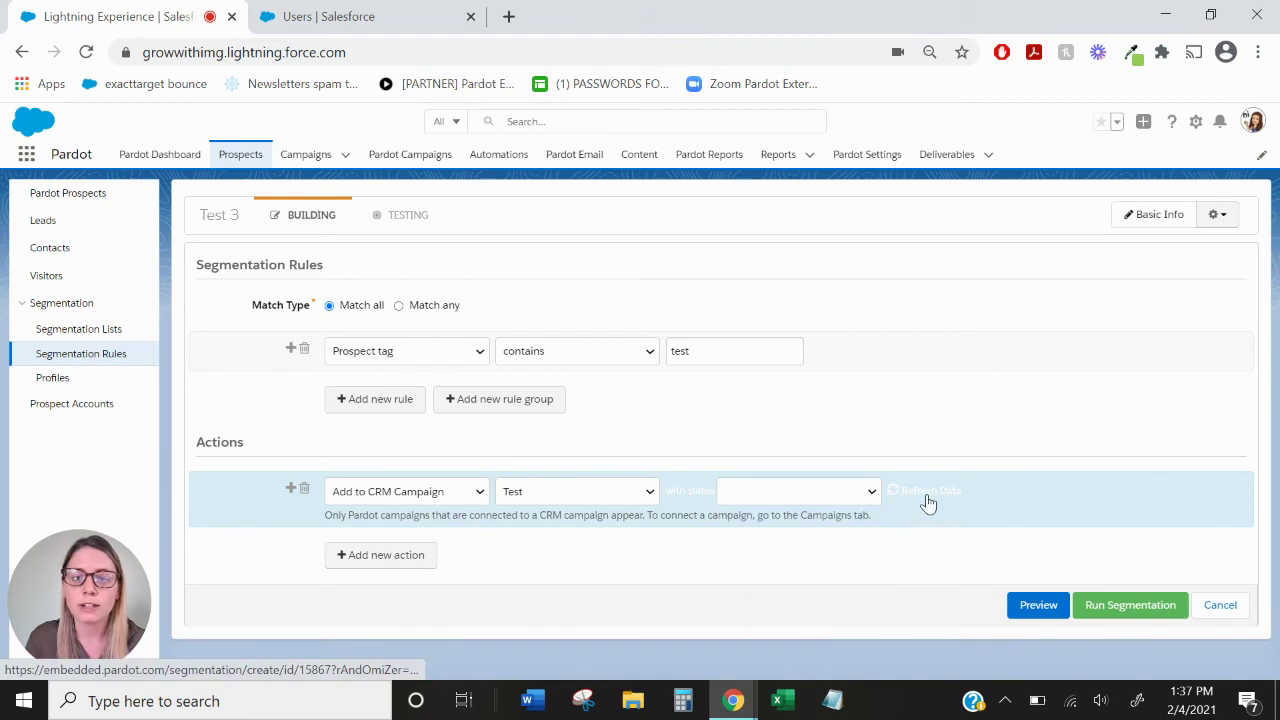
{"action": "left_click", "coordinate": [797, 492]}
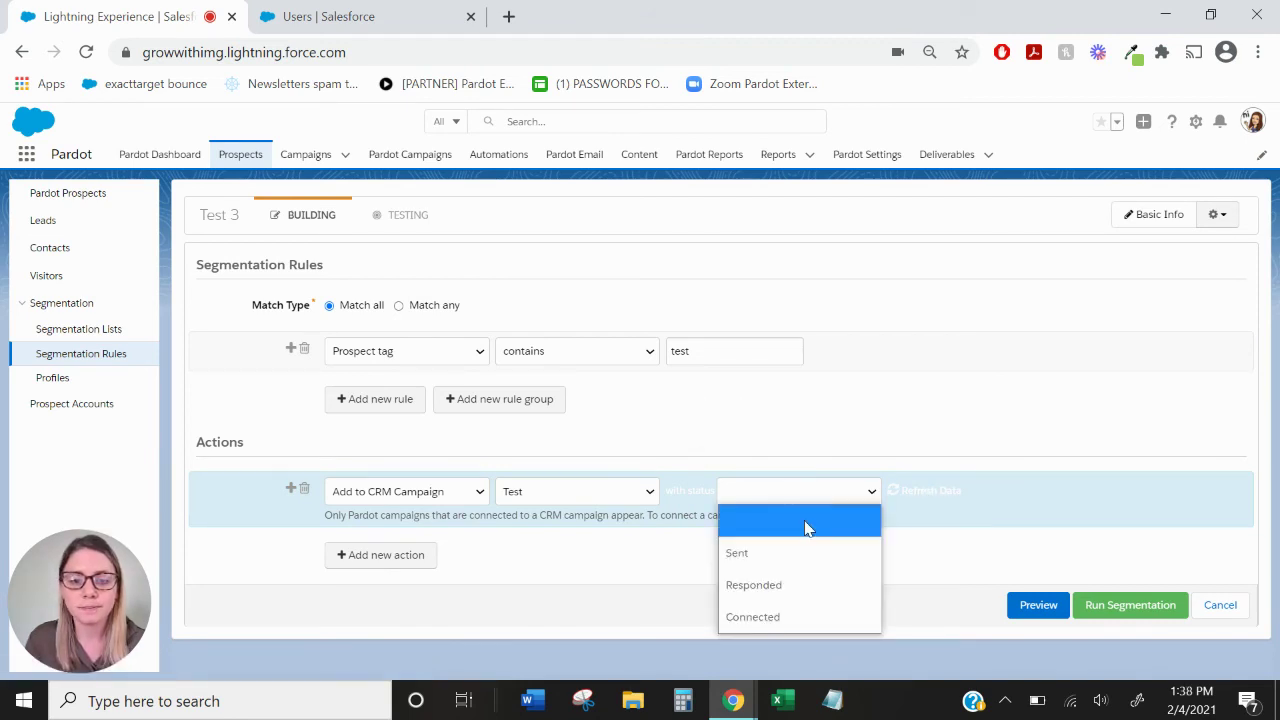
{"action": "left_click", "coordinate": [820, 598]}
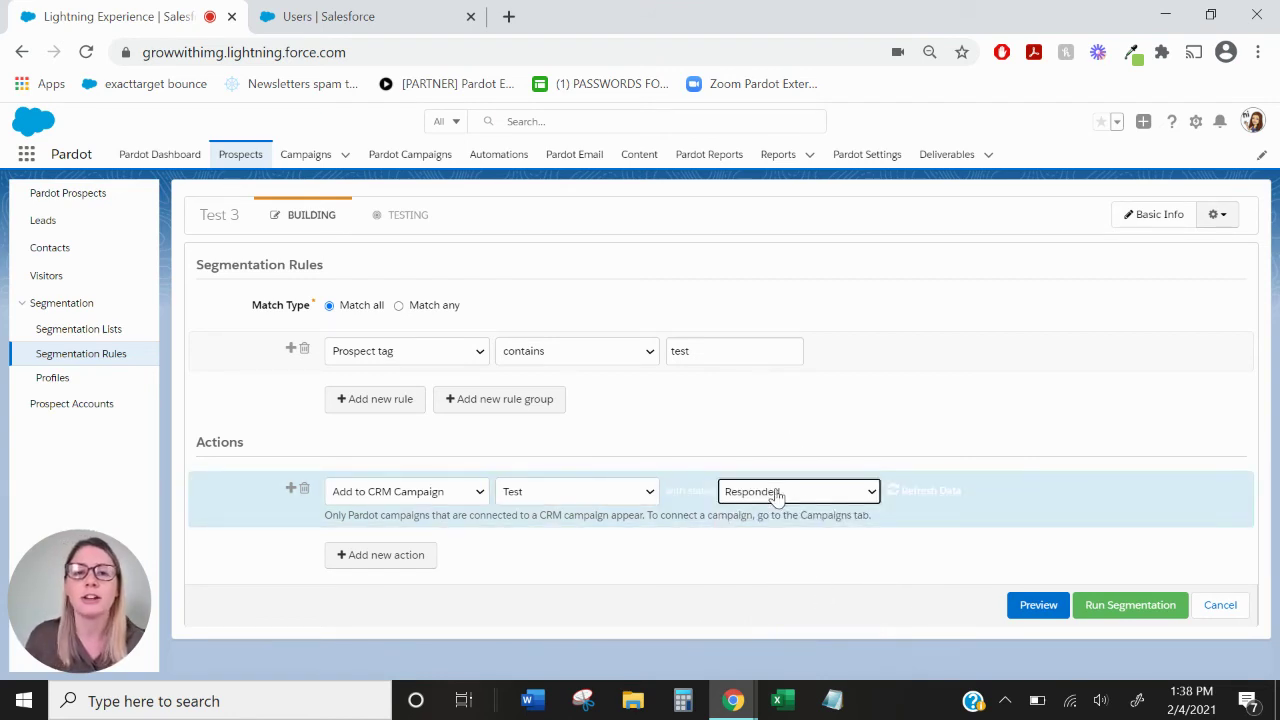